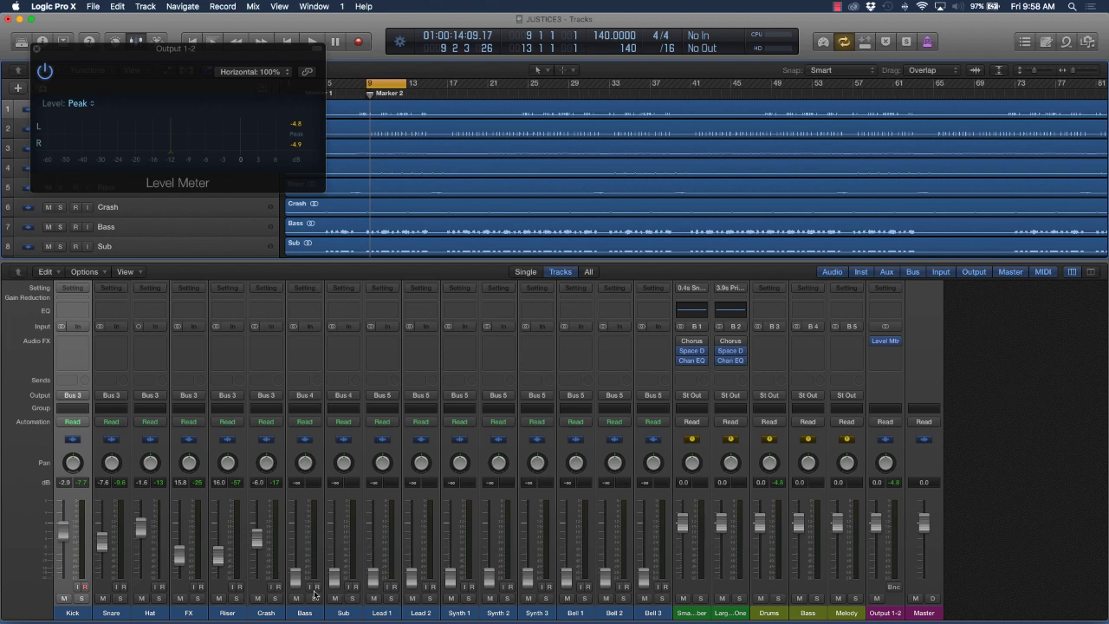
# Step: Play the song and bring the Bass channel up from silence
pyautogui.press('space')
pyautogui.moveTo(295, 583); pyautogui.dragTo(295, 567)
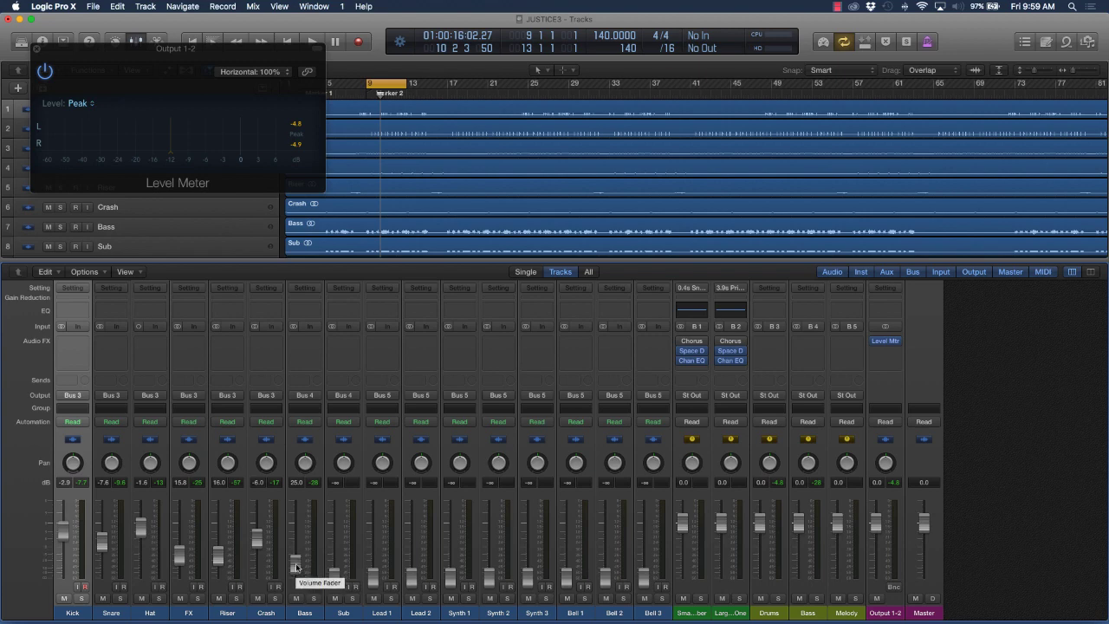
pyautogui.press('space')
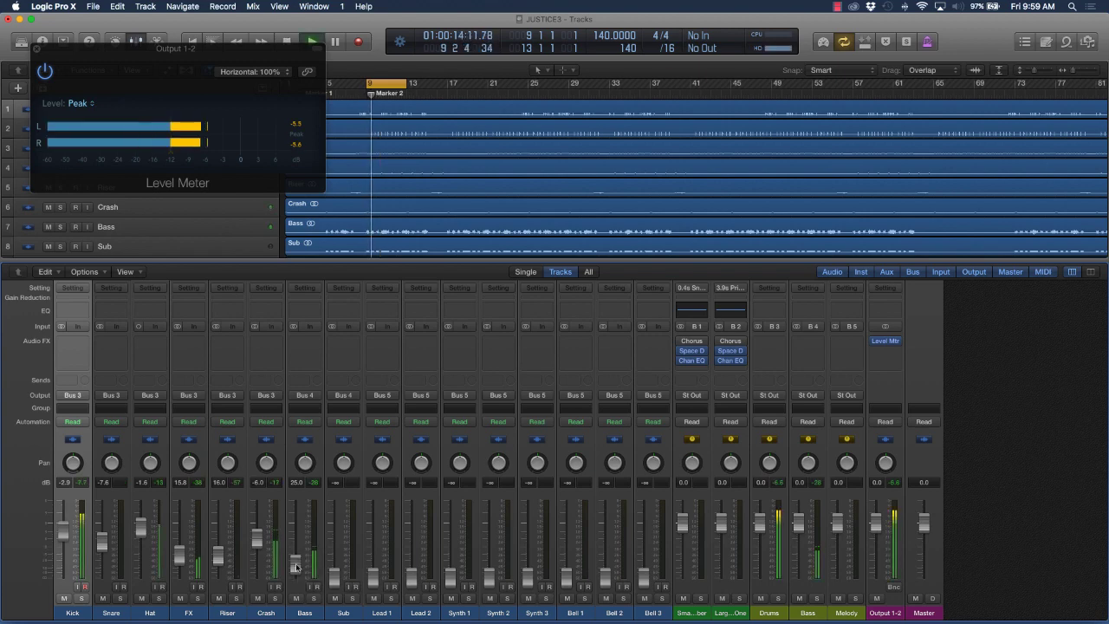
pyautogui.press('space')
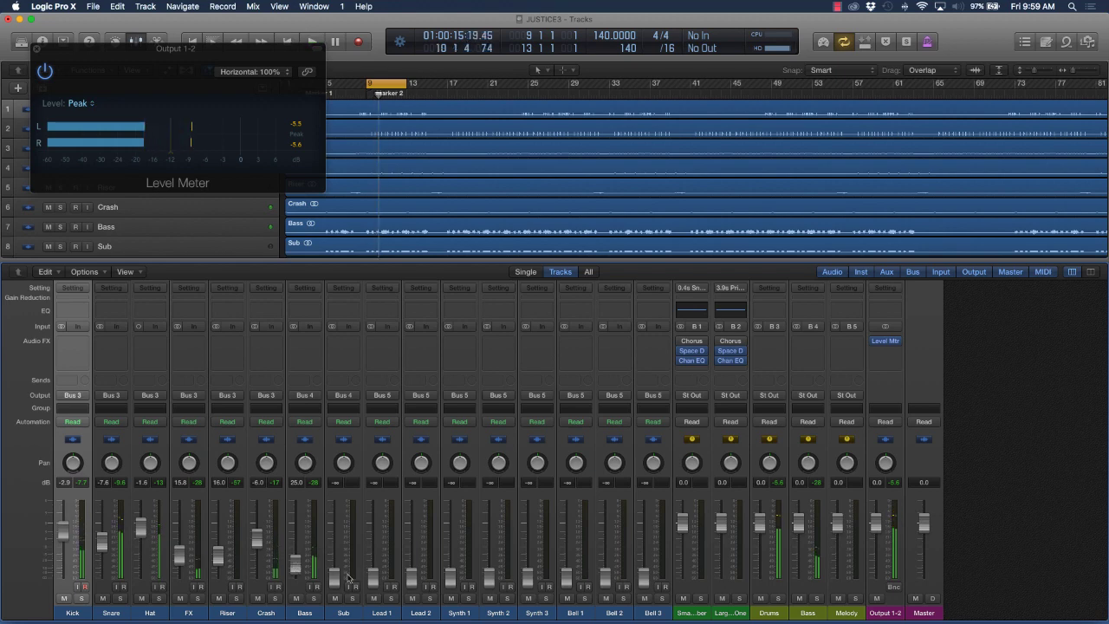
# Step: Raise the Sub channel to about -15 dB while listening, then mute the Bass channel
pyautogui.moveTo(334, 573); pyautogui.dragTo(335, 562)
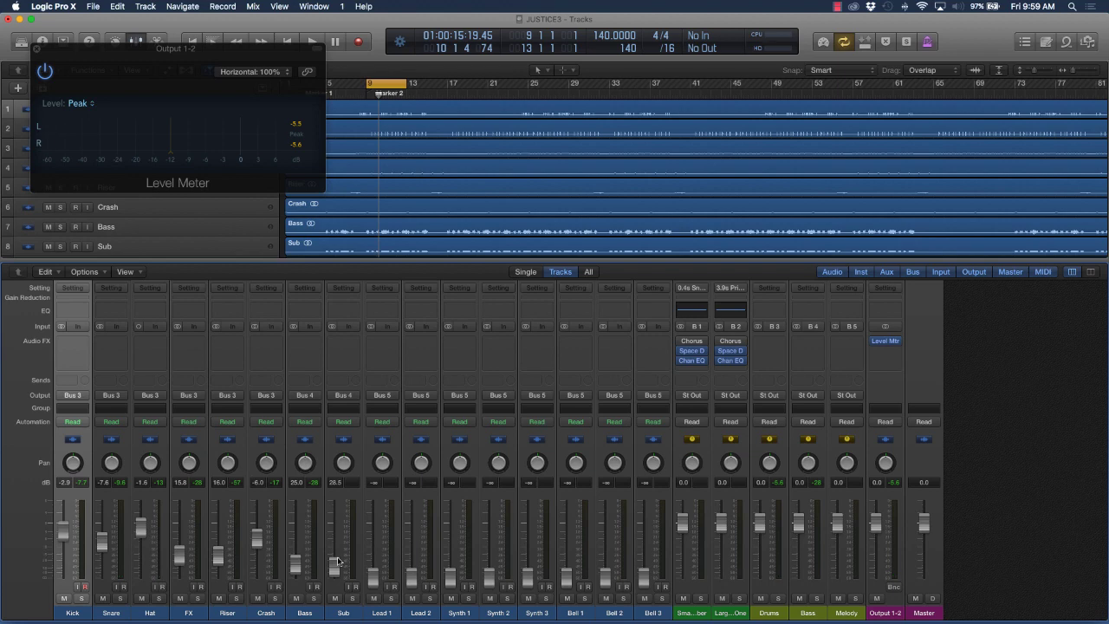
pyautogui.press('space')
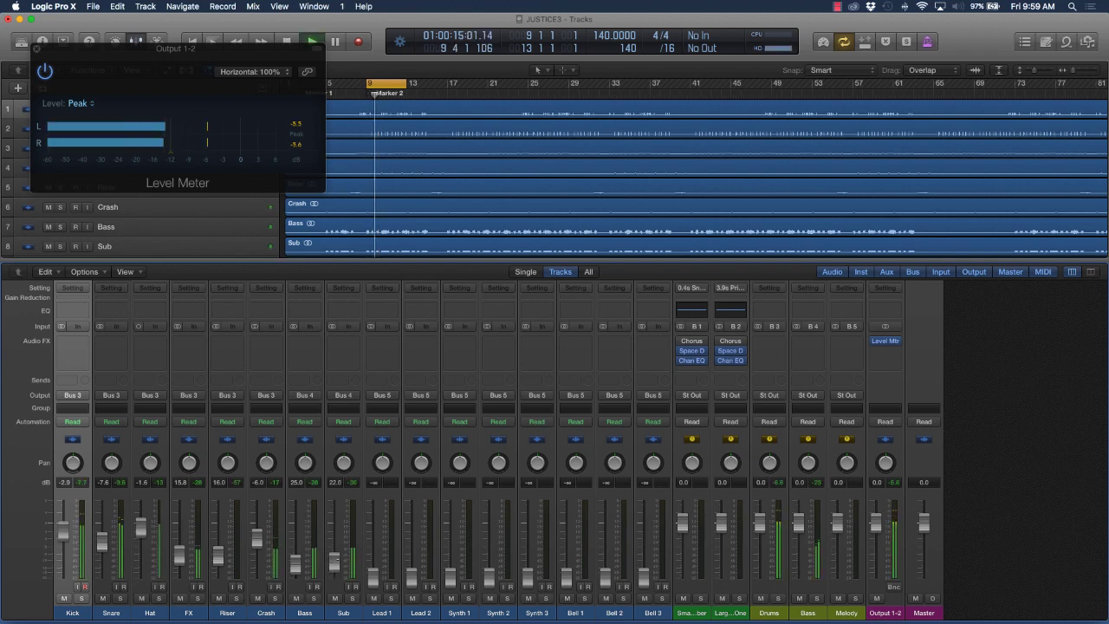
pyautogui.moveTo(334, 562); pyautogui.dragTo(335, 560)
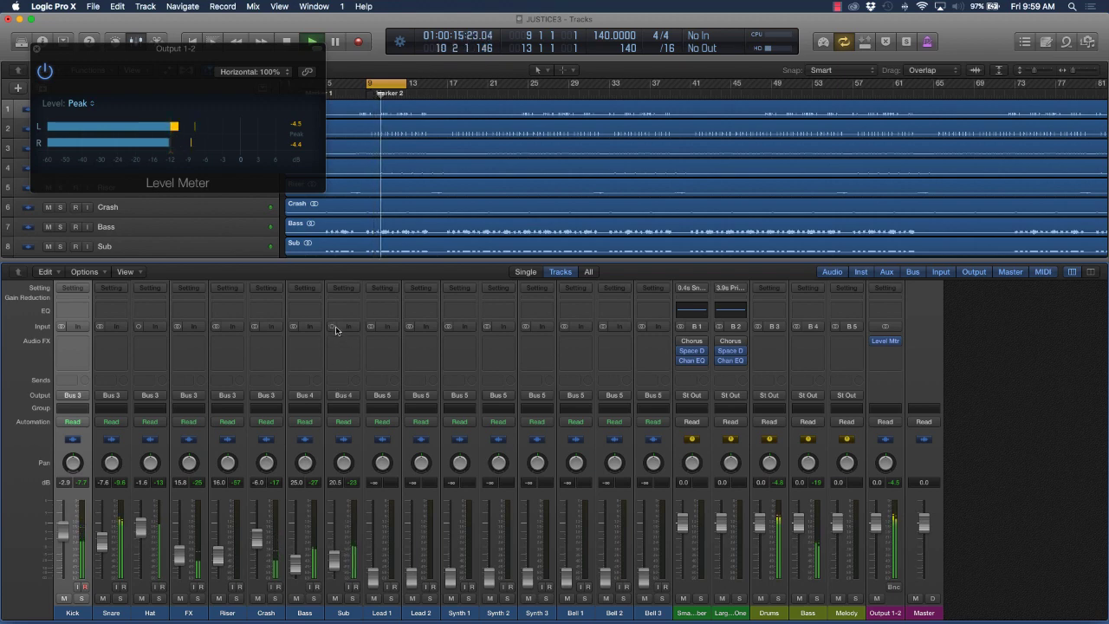
pyautogui.moveTo(335, 559); pyautogui.dragTo(334, 553)
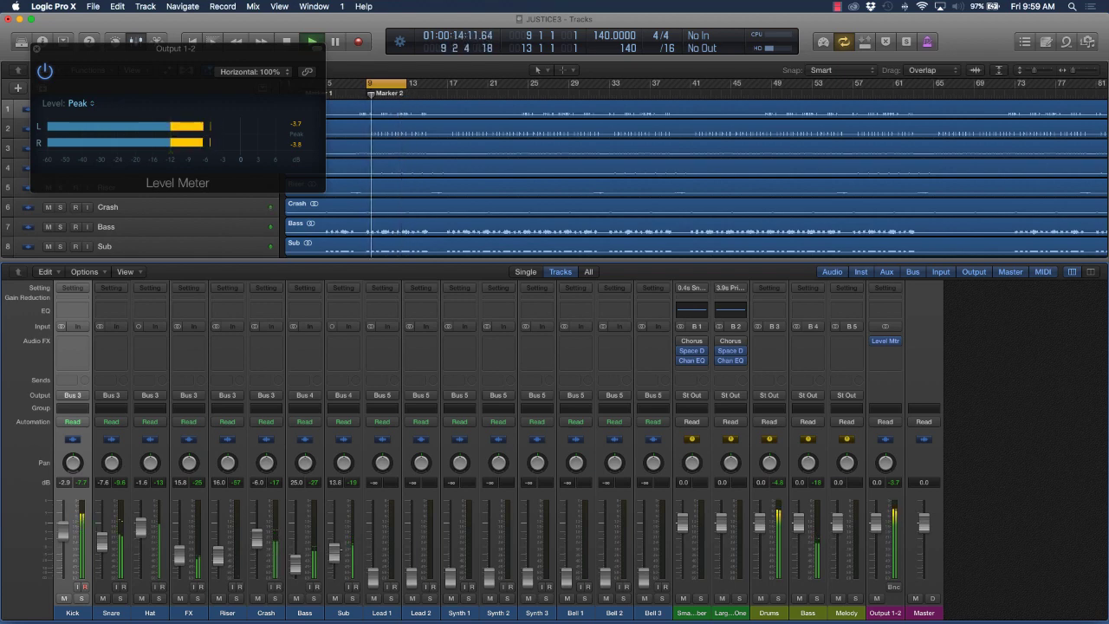
pyautogui.click(296, 598)
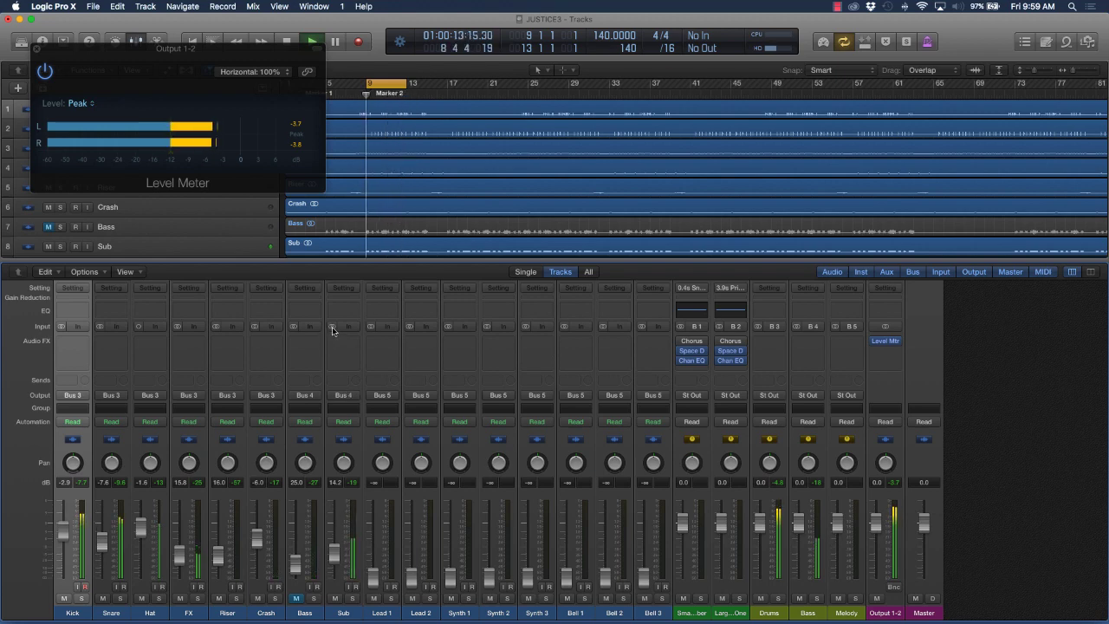
# Step: Lower the Sub fader to about -22 dB, nudge the Snare to -6.6 dB, and play back
pyautogui.moveTo(336, 553); pyautogui.dragTo(337, 555)
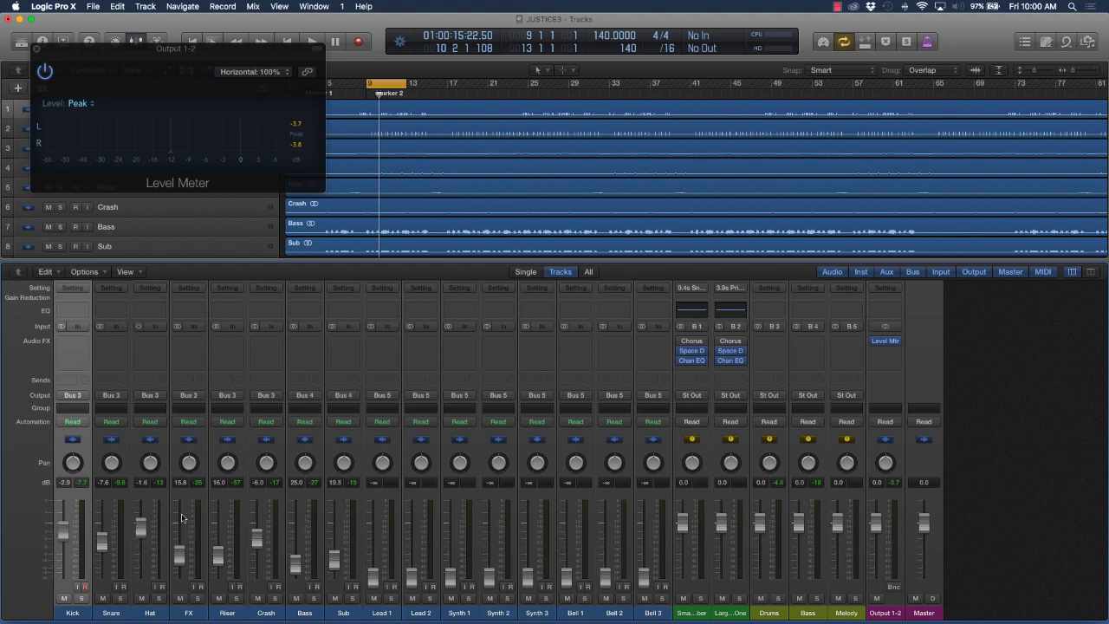
pyautogui.moveTo(337, 566); pyautogui.dragTo(337, 569)
pyautogui.moveTo(100, 555); pyautogui.dragTo(102, 551)
pyautogui.press('space')
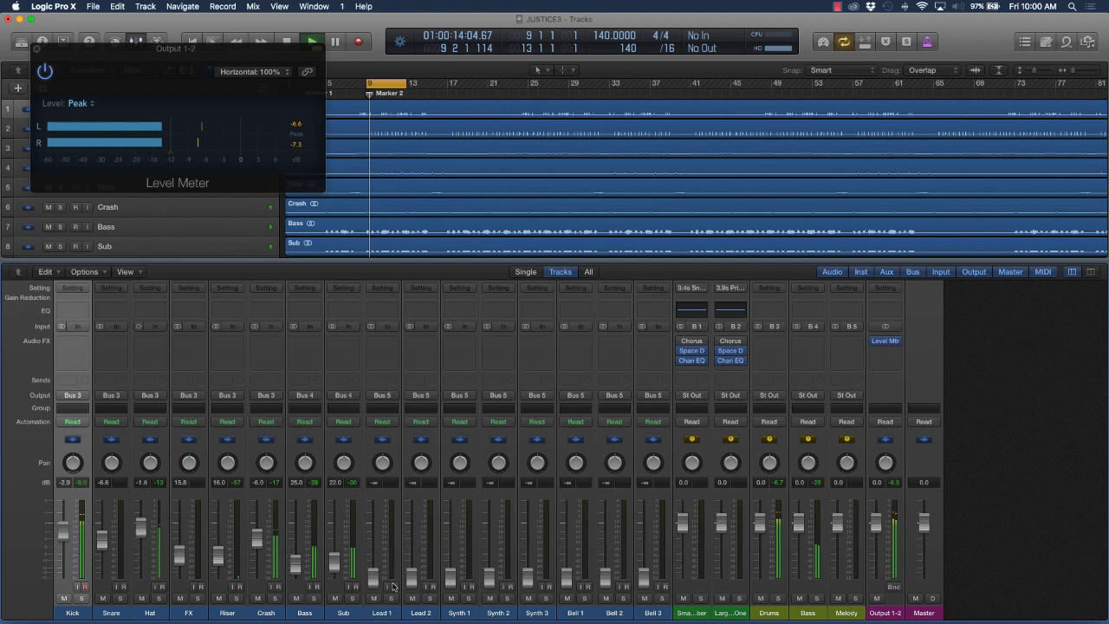
# Step: Restart playback and bring Lead 1 up to about -21 dB and Lead 2 to about -27.5 dB
pyautogui.press('space')
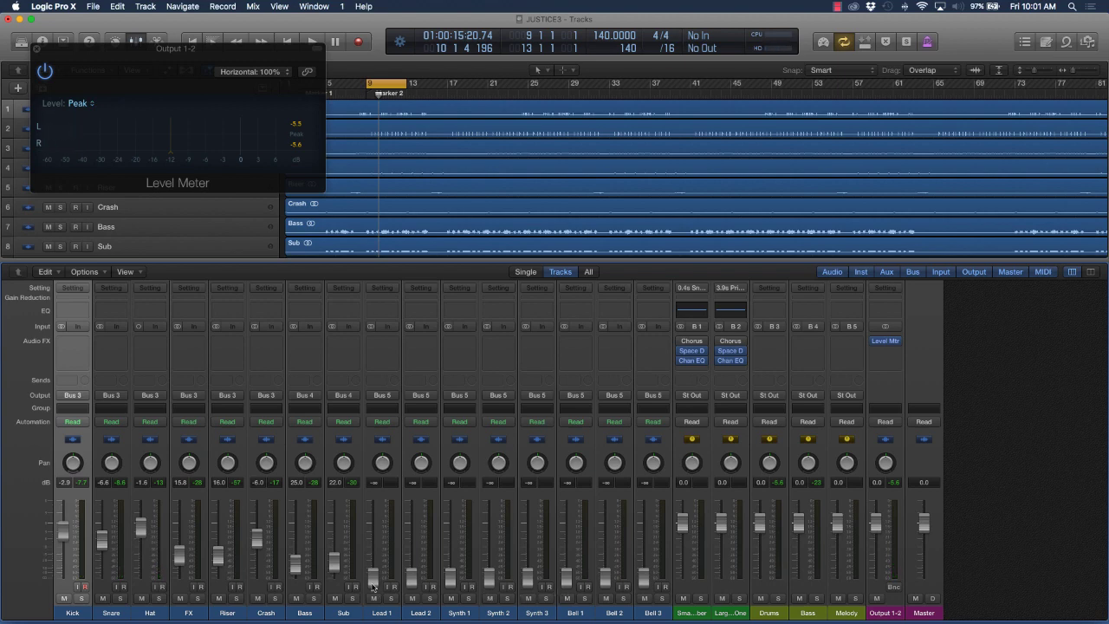
pyautogui.press('space')
pyautogui.moveTo(372, 588); pyautogui.dragTo(373, 565)
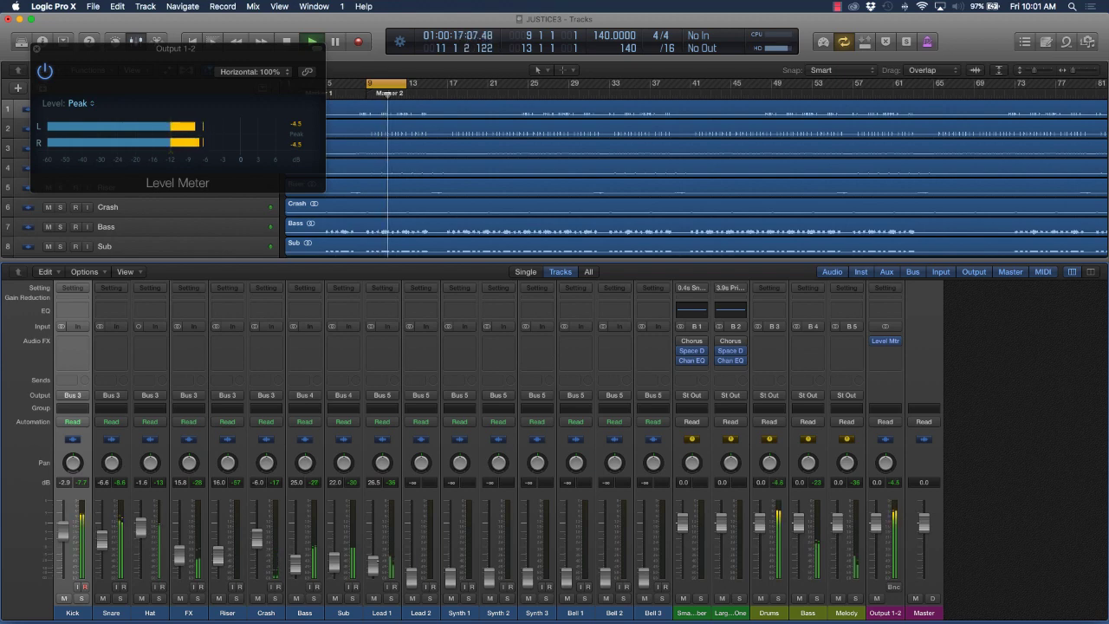
pyautogui.moveTo(374, 565); pyautogui.dragTo(379, 558)
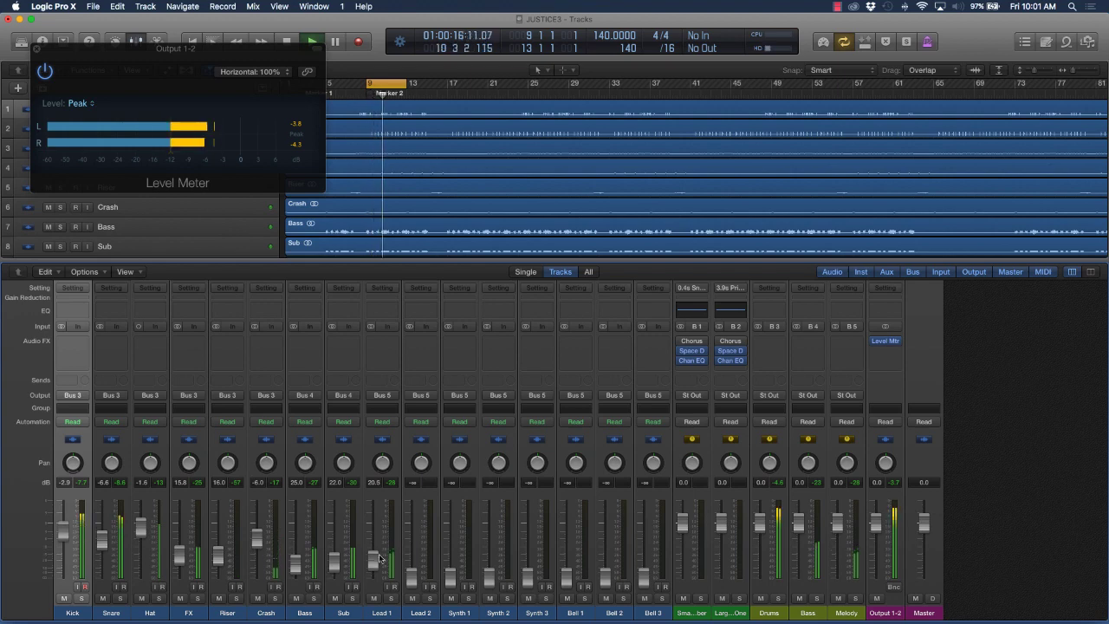
pyautogui.moveTo(412, 578); pyautogui.dragTo(412, 561)
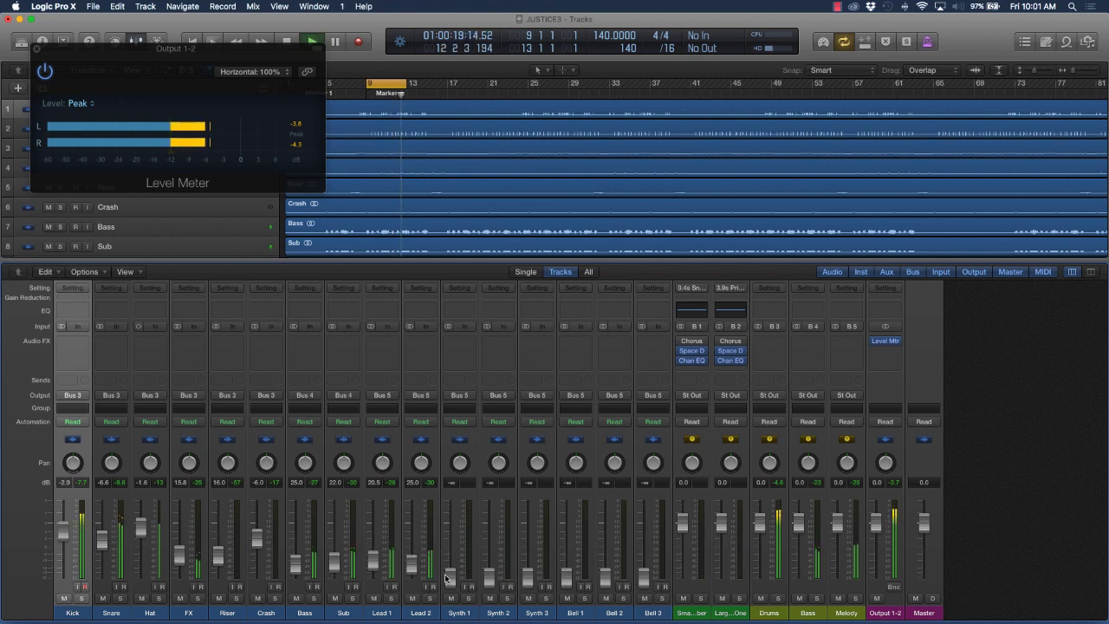
# Step: Bring Synth 1 to about -26.5, Synth 2 to -21.5, Bell 1 to -12.4 and Bell 2 to -13 dB
pyautogui.moveTo(446, 579); pyautogui.dragTo(449, 564)
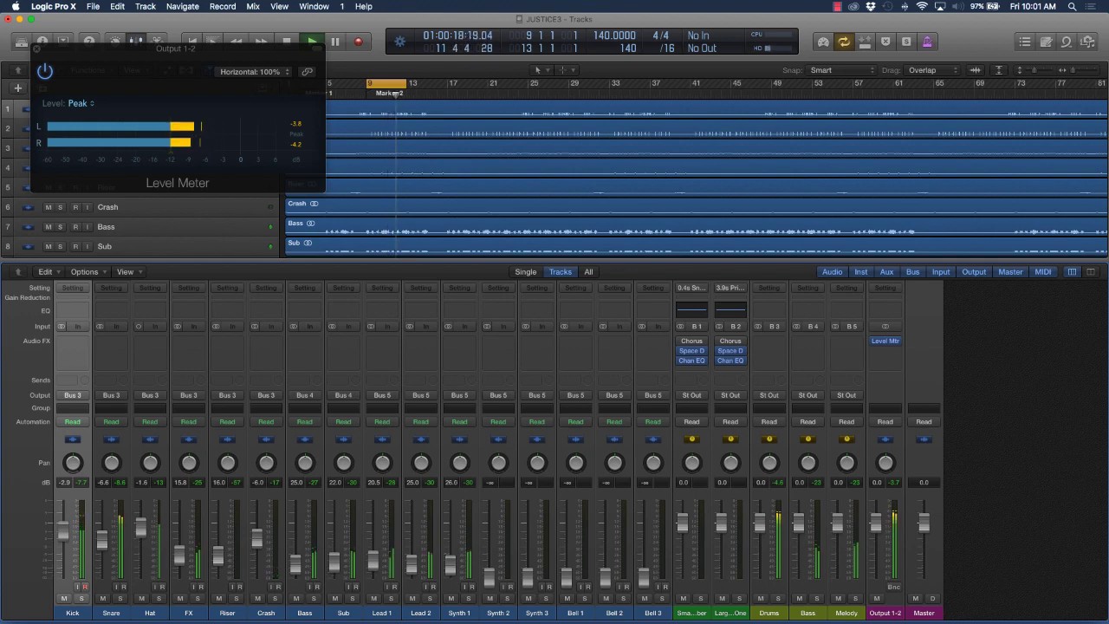
pyautogui.moveTo(490, 578); pyautogui.dragTo(490, 563)
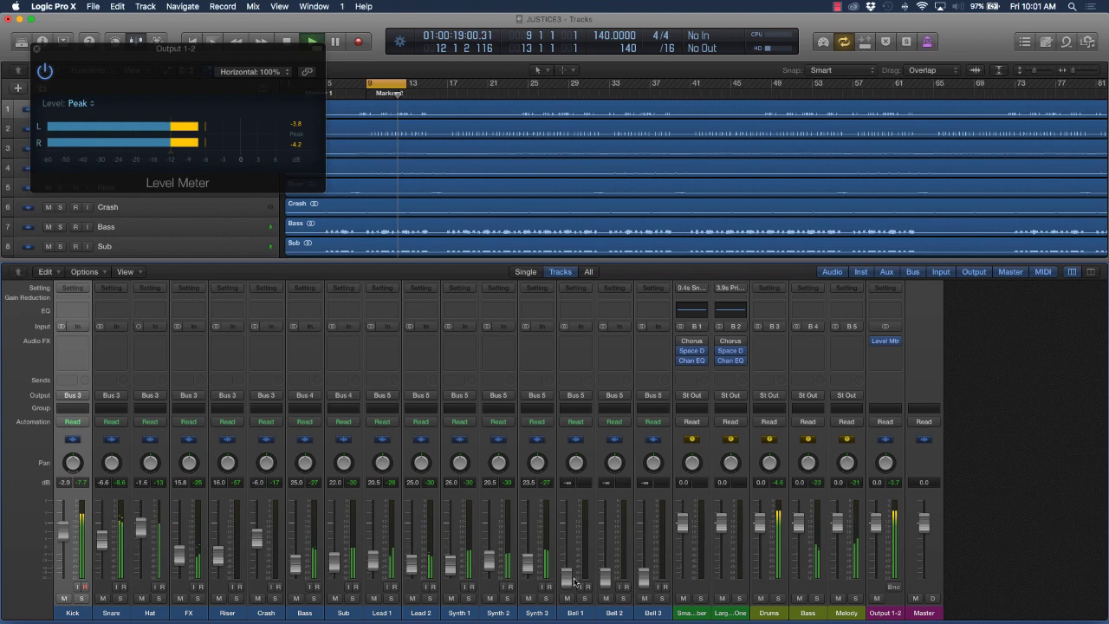
pyautogui.moveTo(575, 581); pyautogui.dragTo(575, 551)
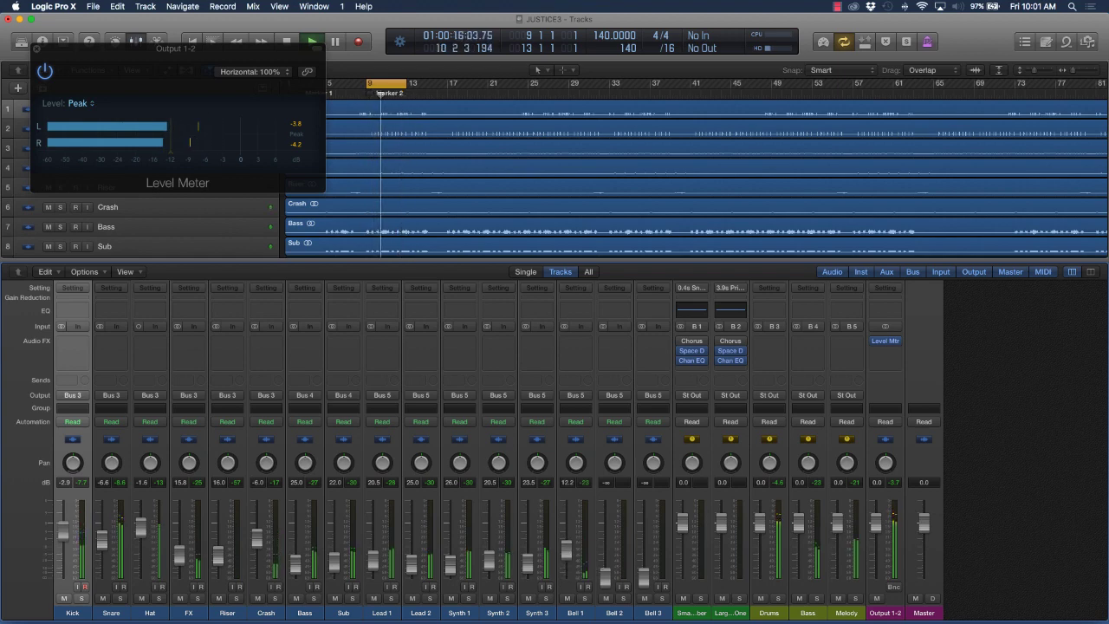
pyautogui.moveTo(605, 579); pyautogui.dragTo(644, 555)
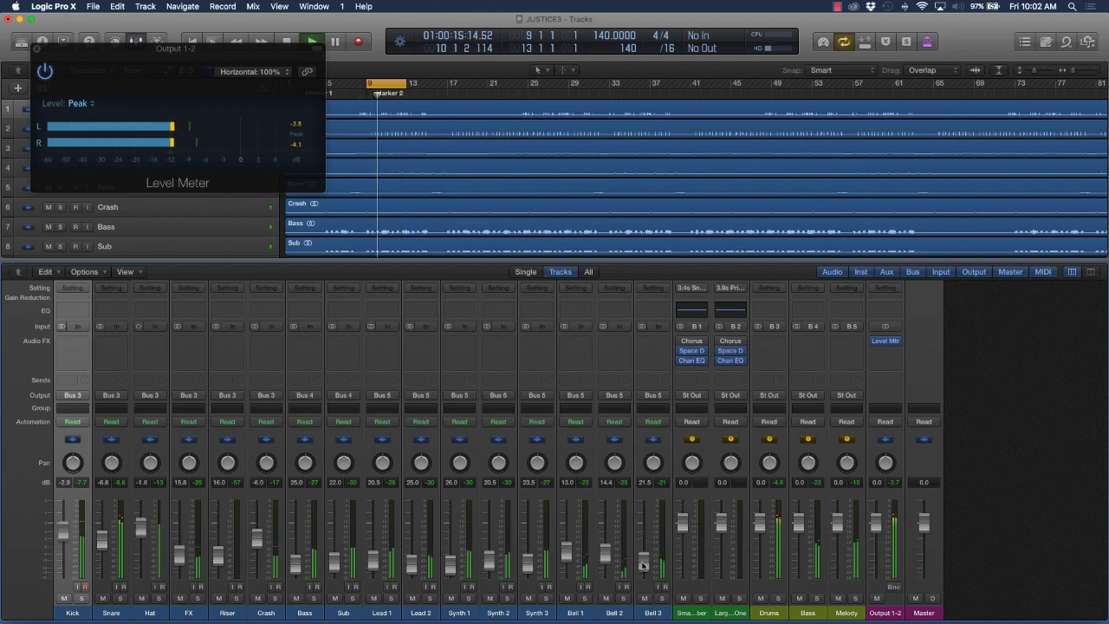
# Step: Turn off the bars 9–13 cycle loop and centre the Level Meter window over the mixer
pyautogui.scroll(-1, 637, 559)
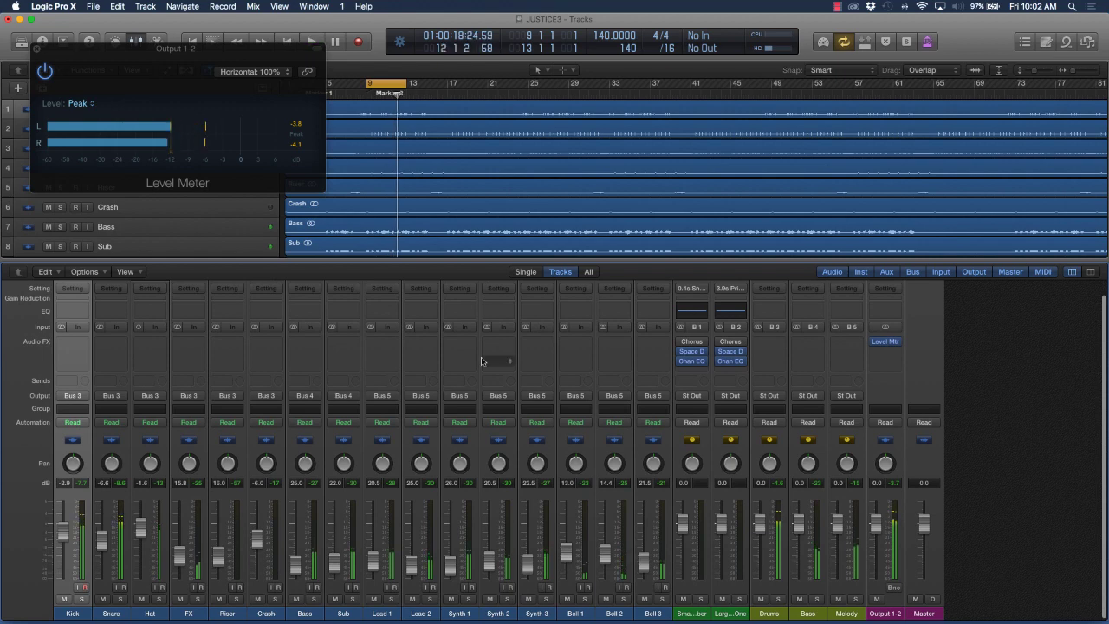
pyautogui.click(398, 83)
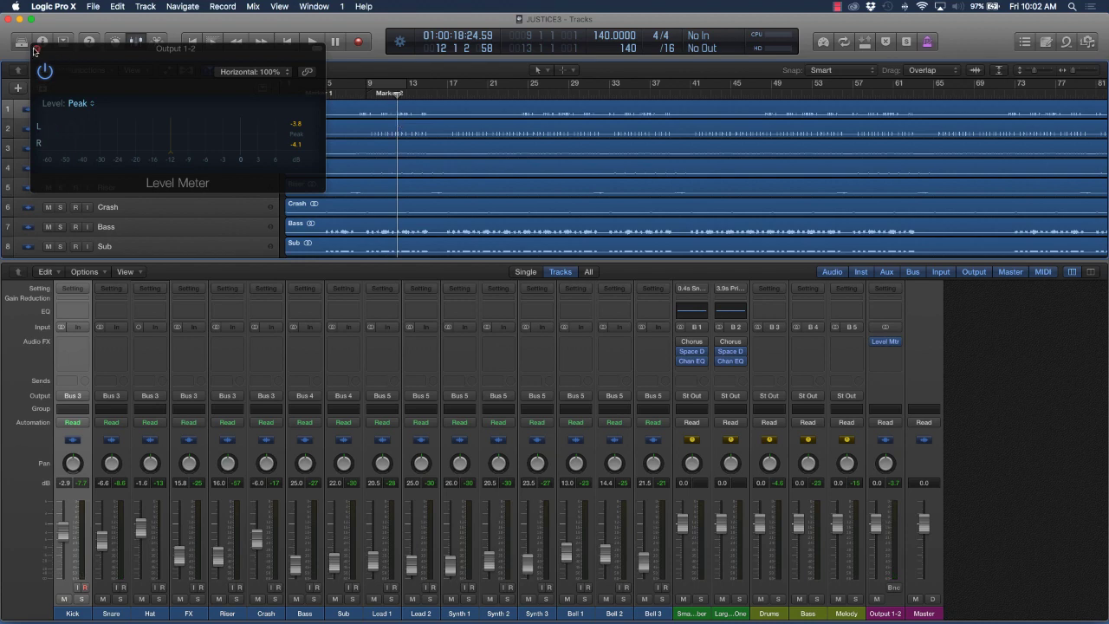
pyautogui.moveTo(72, 54); pyautogui.dragTo(369, 364)
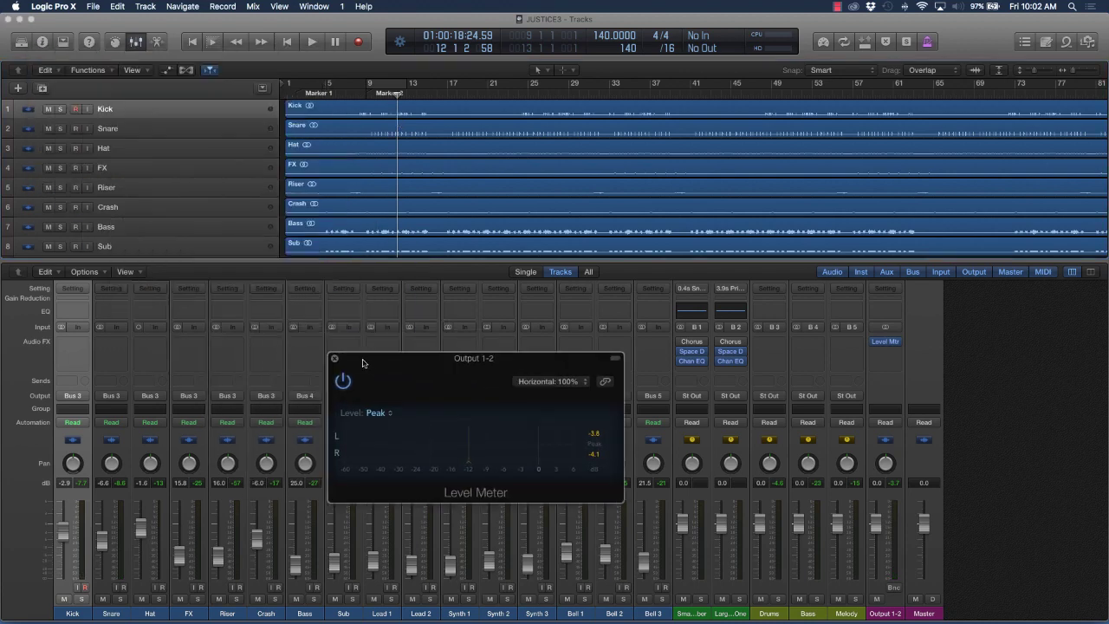
# Step: Close the Level Meter window and play the song from the very beginning
pyautogui.click(336, 358)
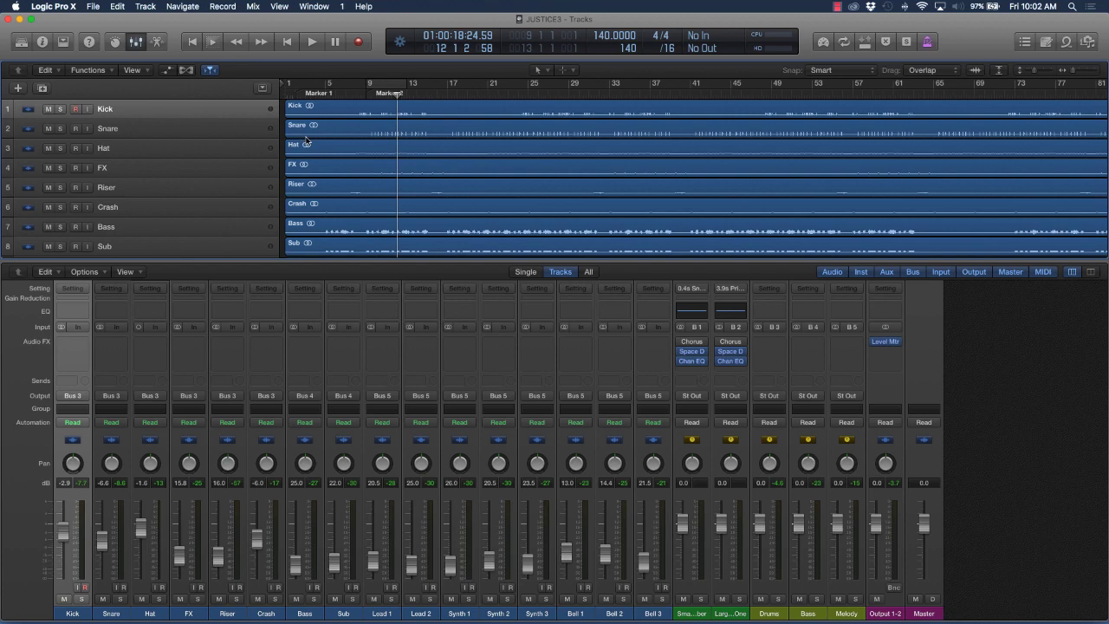
pyautogui.press('Return')
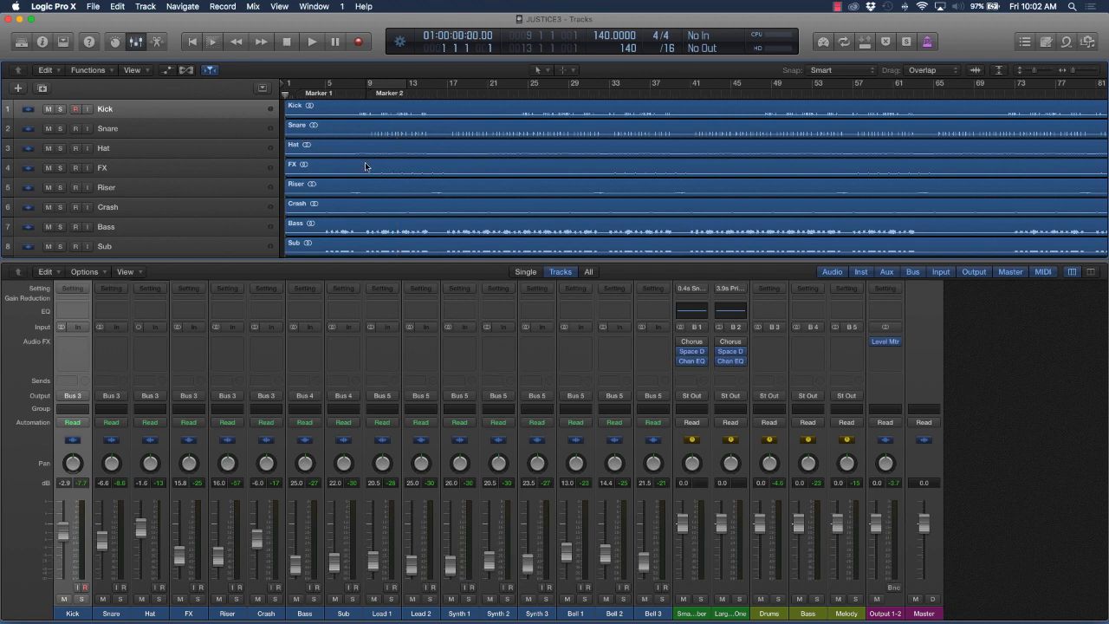
pyautogui.press('space')
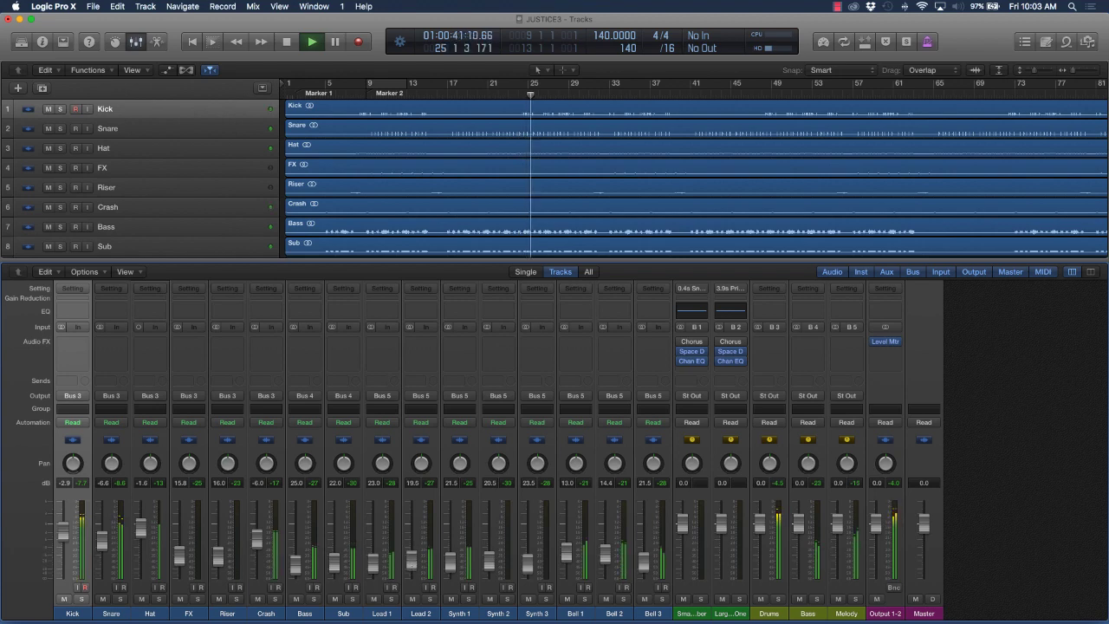
# Step: Raise Synth 3 and fine-tune the Lead 2 level during playback, then stop
pyautogui.scroll(-1, 276, 546)
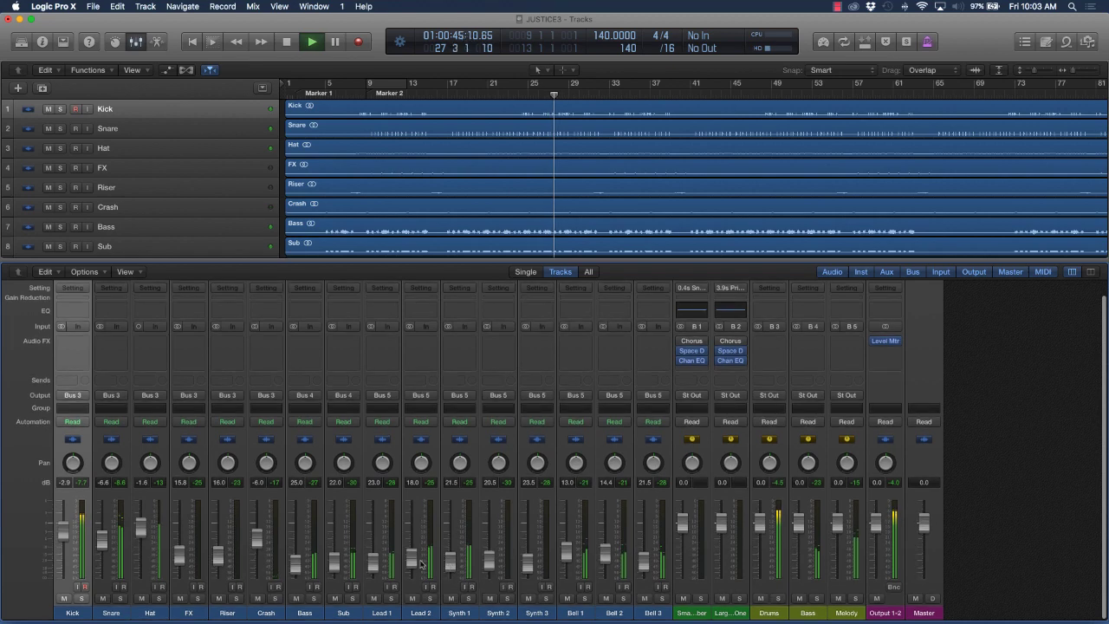
pyautogui.moveTo(421, 564); pyautogui.dragTo(421, 560)
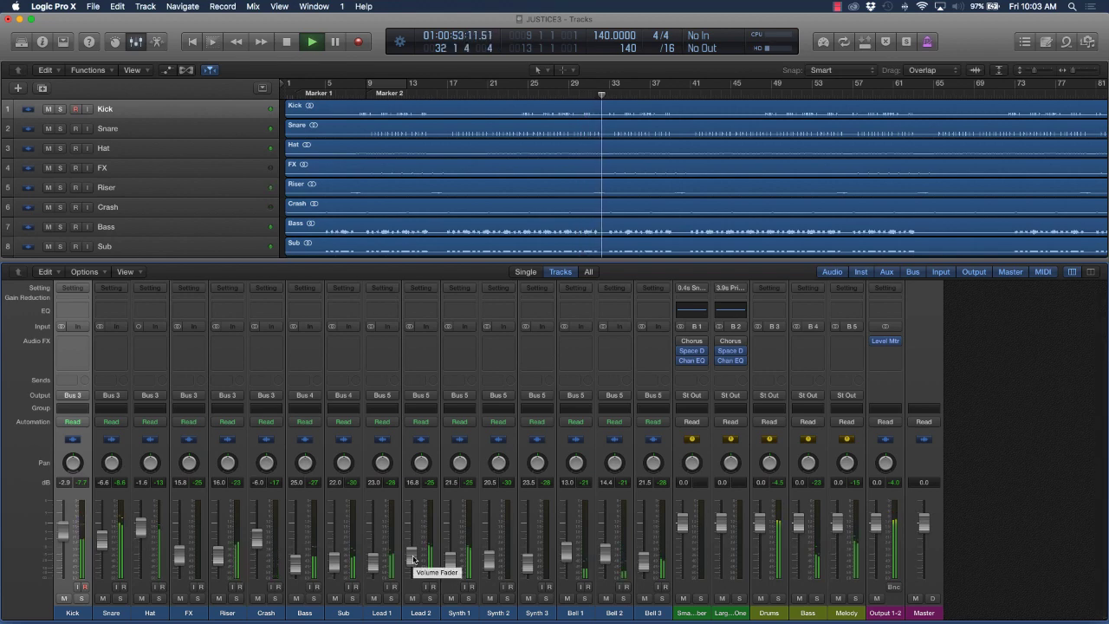
pyautogui.moveTo(413, 560); pyautogui.dragTo(413, 556)
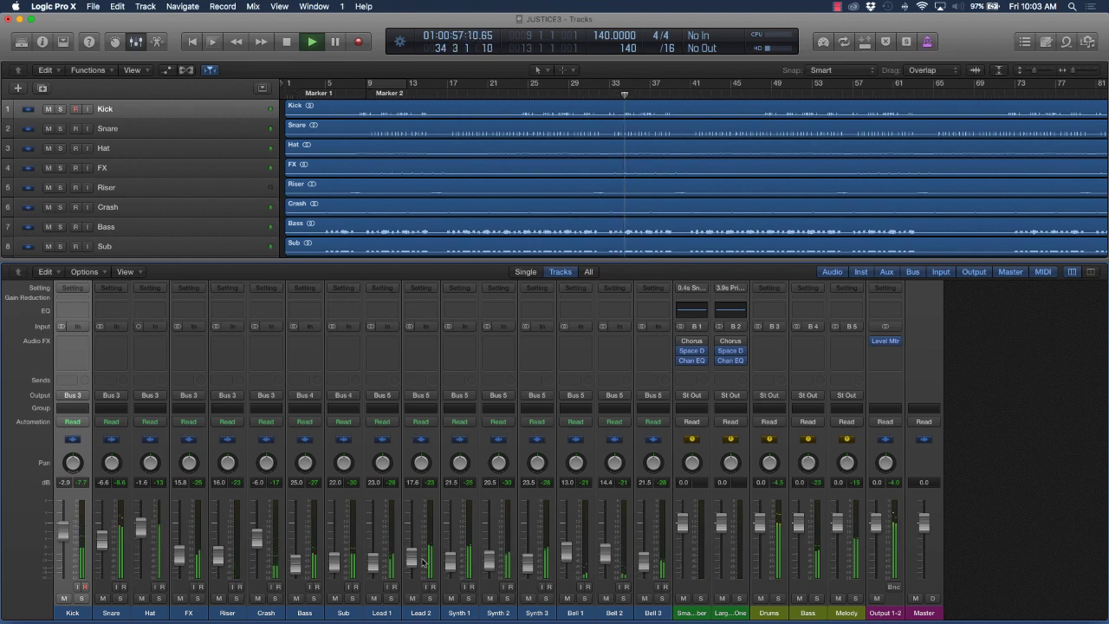
pyautogui.moveTo(527, 564); pyautogui.dragTo(528, 548)
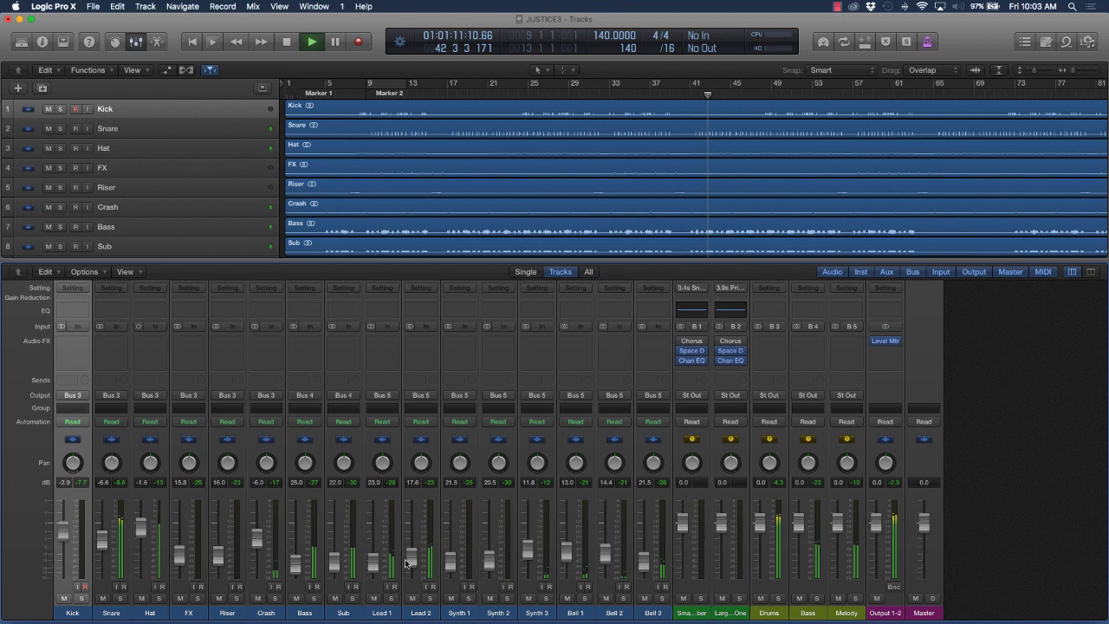
pyautogui.moveTo(406, 563); pyautogui.dragTo(406, 558)
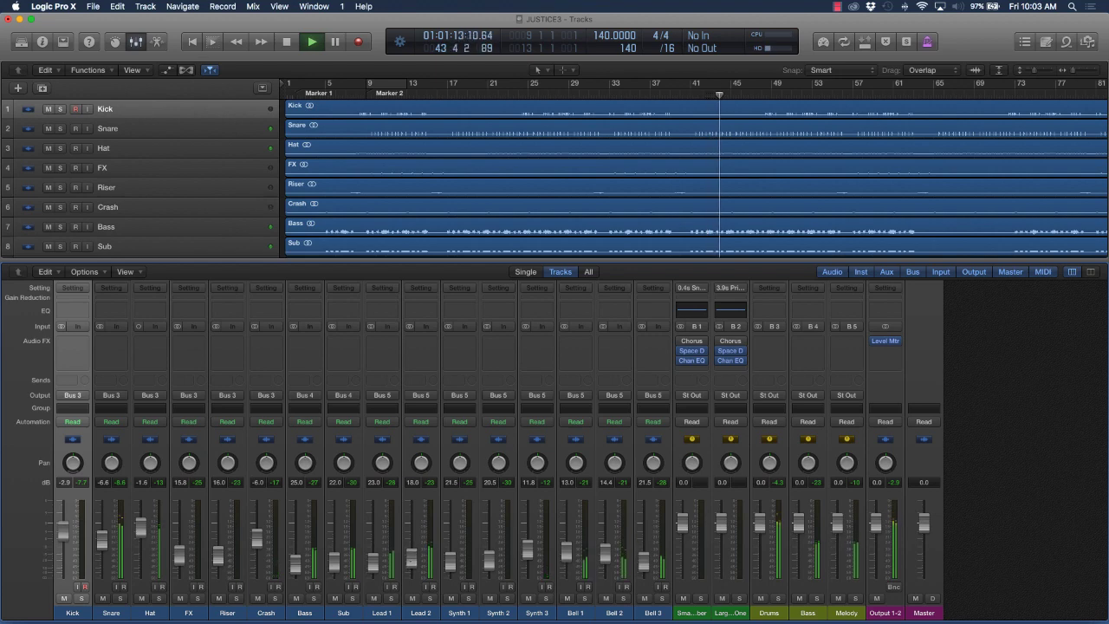
pyautogui.press('space')
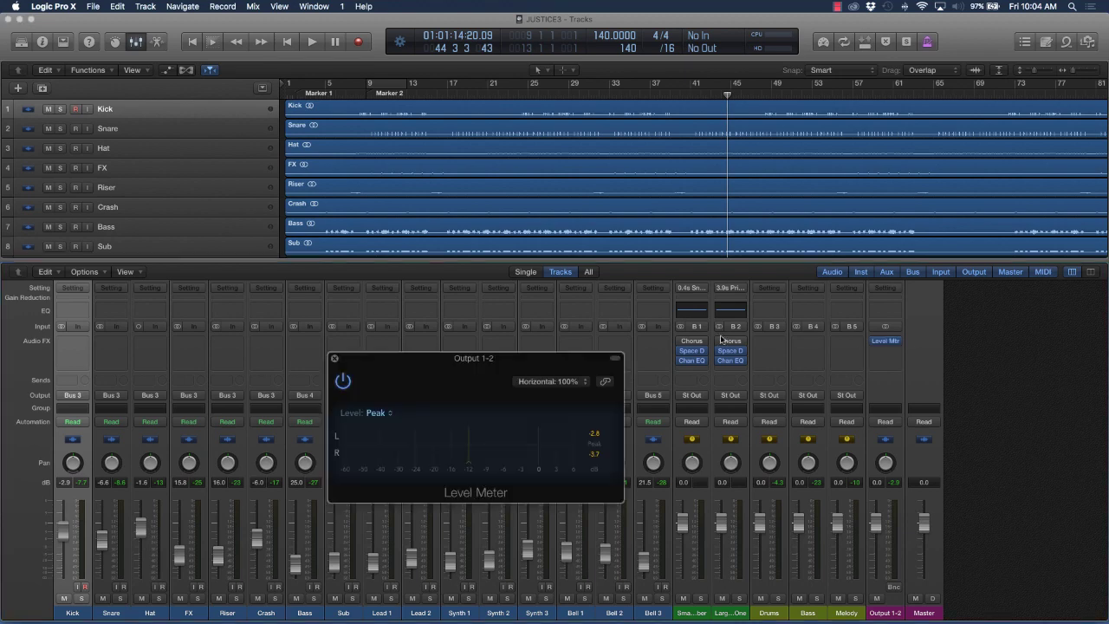
# Step: Move the meter over the track list, cycle bars 9–13, audition it, and select the Drums, Bass and Melody strips
pyautogui.moveTo(455, 383); pyautogui.dragTo(238, 252)
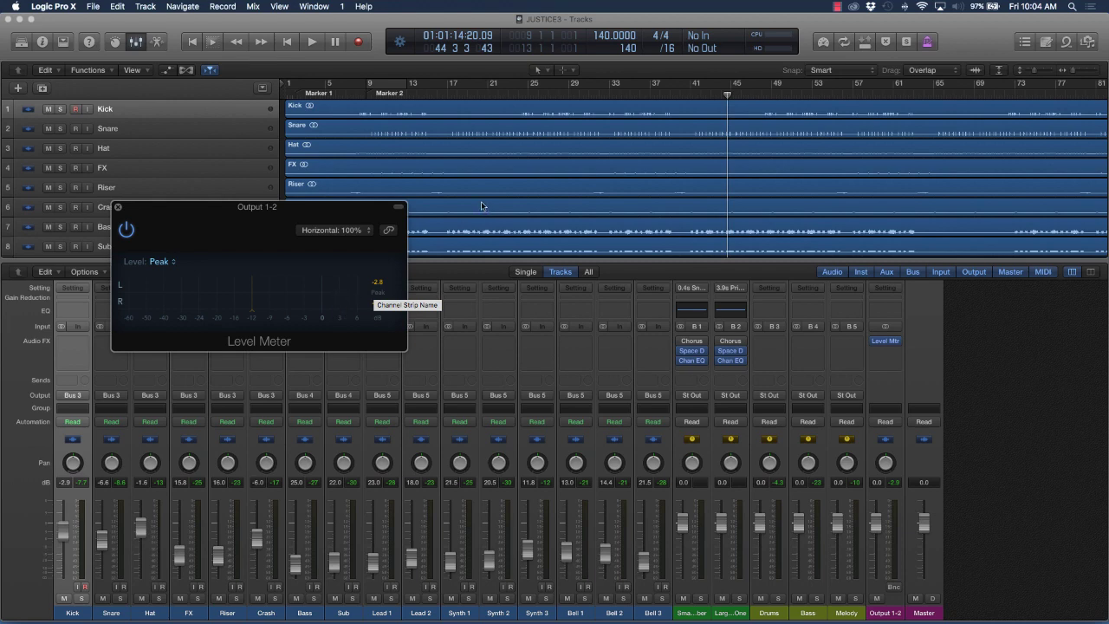
pyautogui.moveTo(371, 85); pyautogui.dragTo(395, 85)
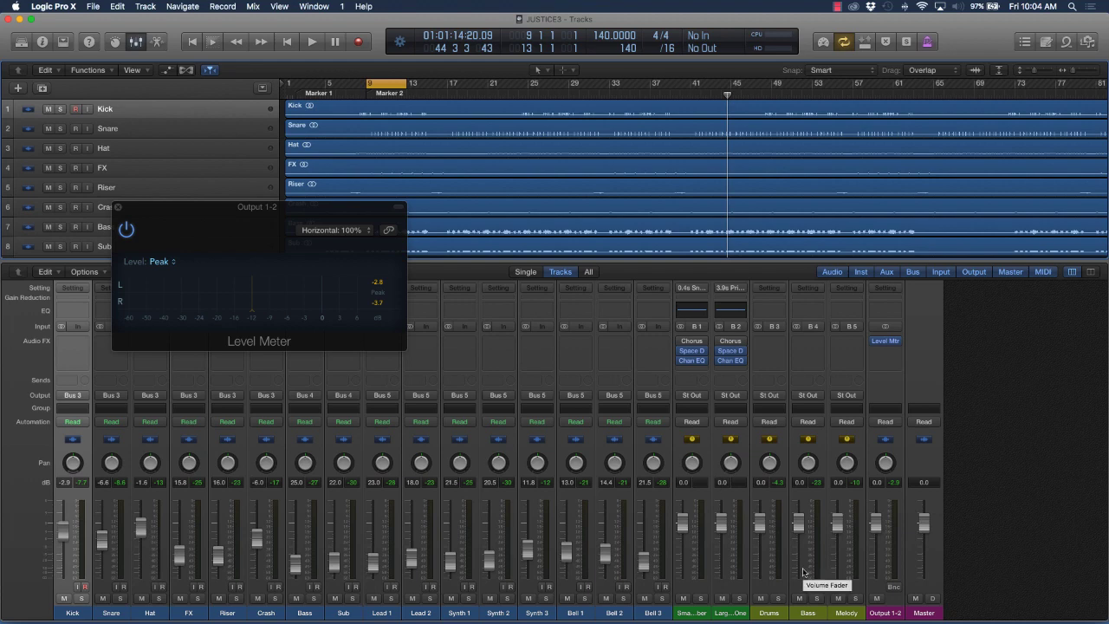
pyautogui.press('space')
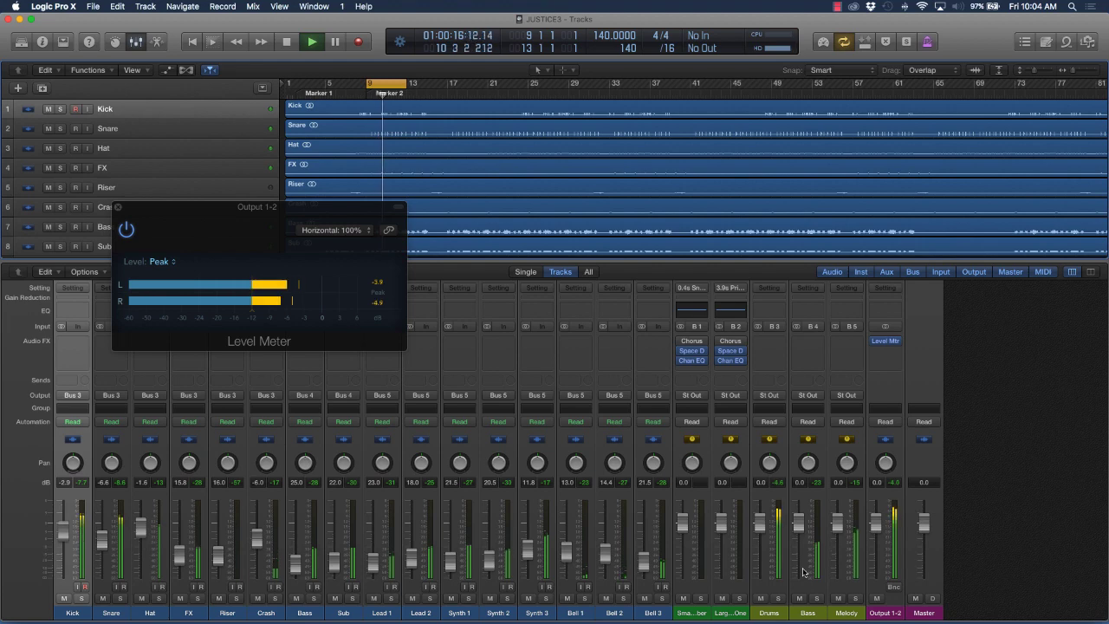
pyautogui.press('space')
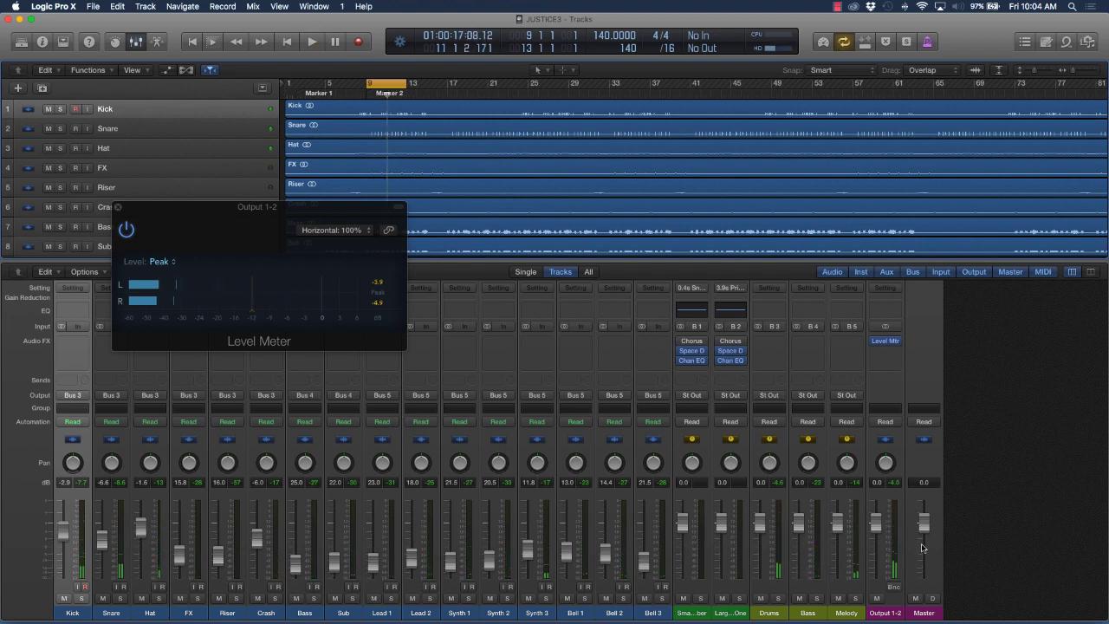
pyautogui.moveTo(770, 613); pyautogui.dragTo(834, 616)
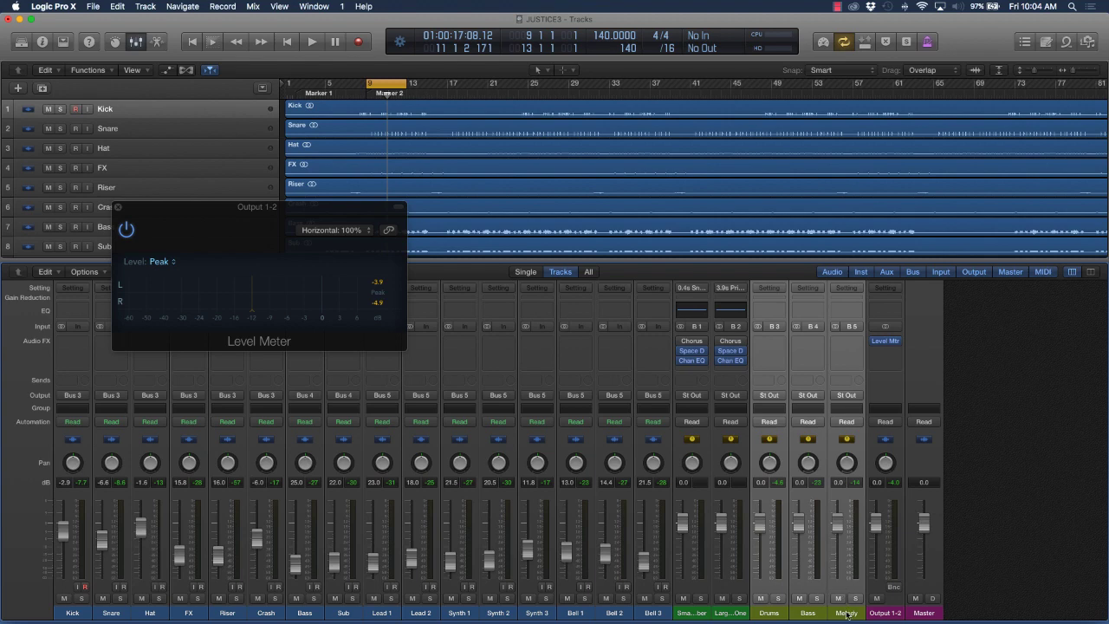
# Step: Lower only the Drums and Bass buses together to about -2.3 dB and audition the loop
pyautogui.keyDown('super'); pyautogui.click(847, 614); pyautogui.keyUp('super')
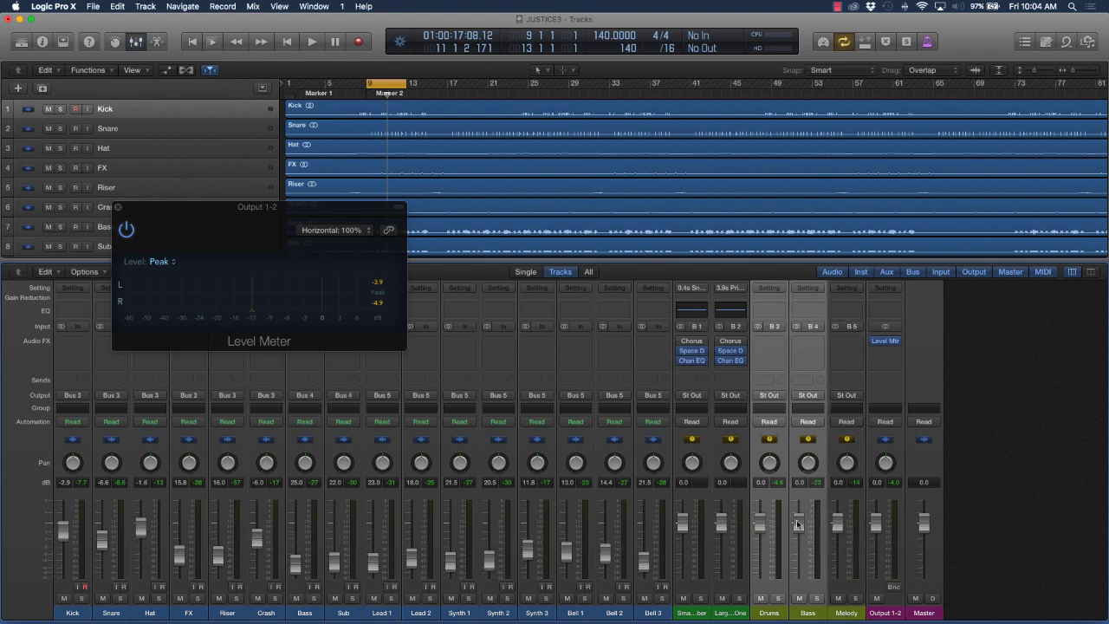
pyautogui.moveTo(800, 524); pyautogui.dragTo(799, 534)
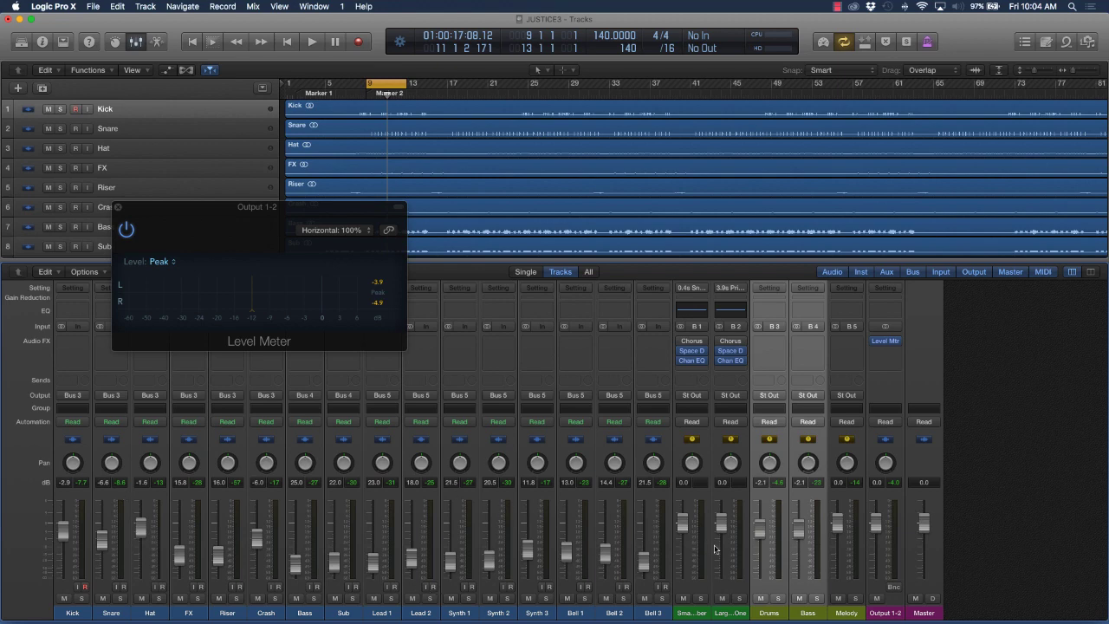
pyautogui.moveTo(760, 530); pyautogui.dragTo(761, 533)
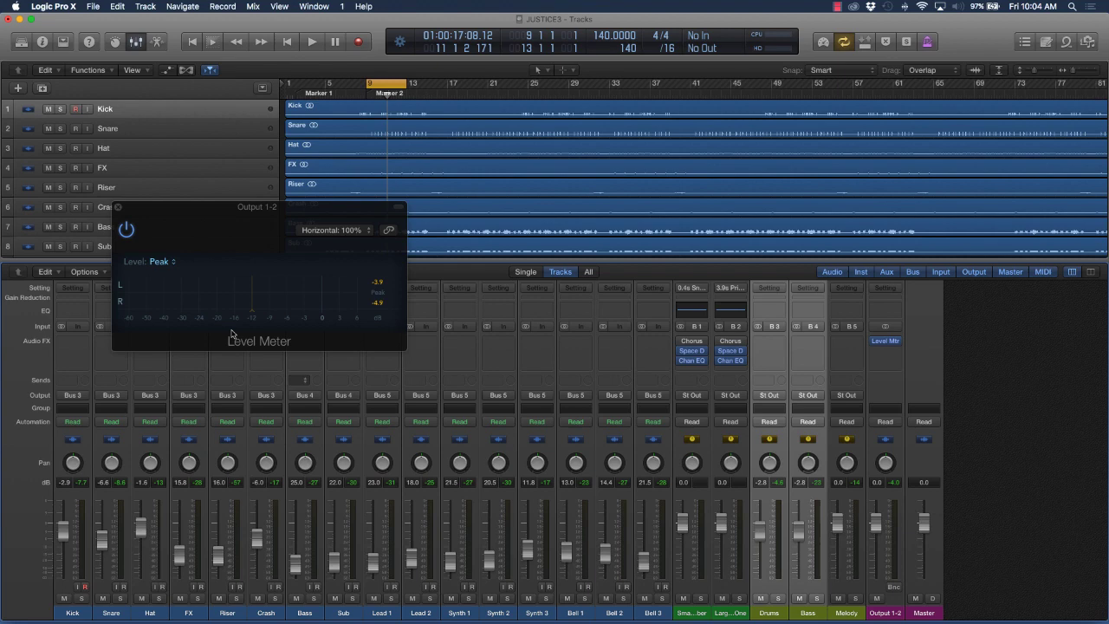
pyautogui.press('space')
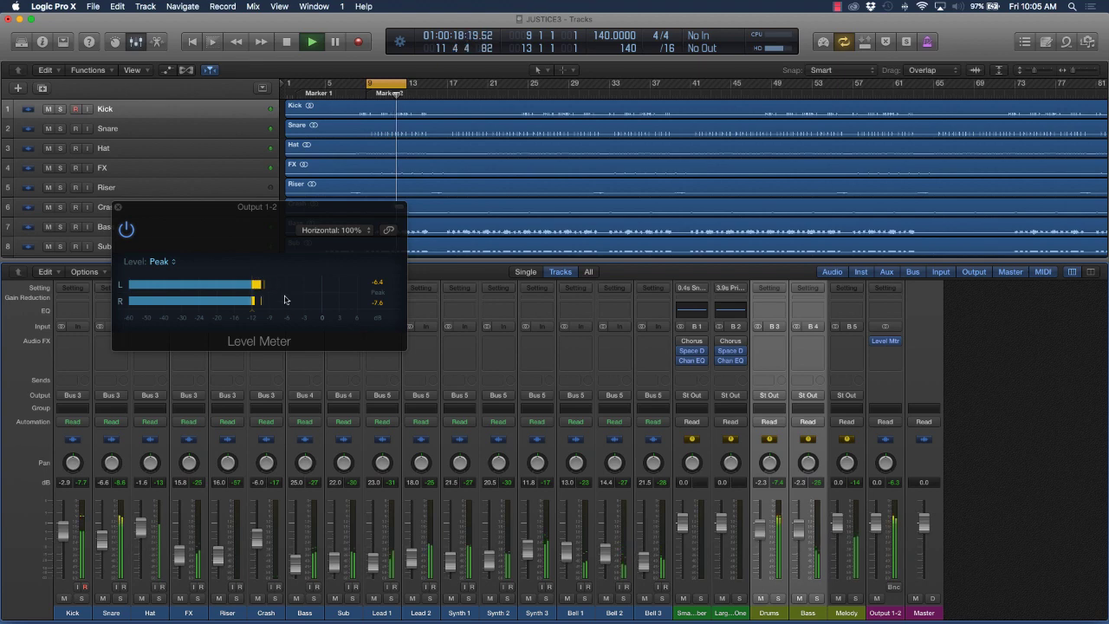
pyautogui.press('space')
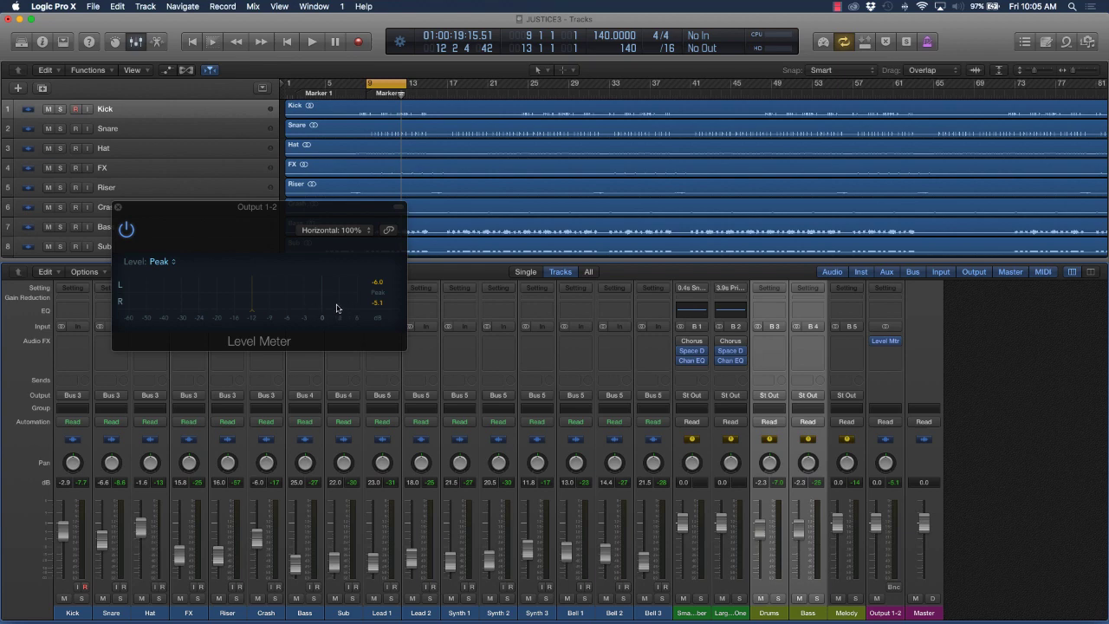
# Step: Close the Output 1-2 Level Meter plug-in window
pyautogui.click(120, 208)
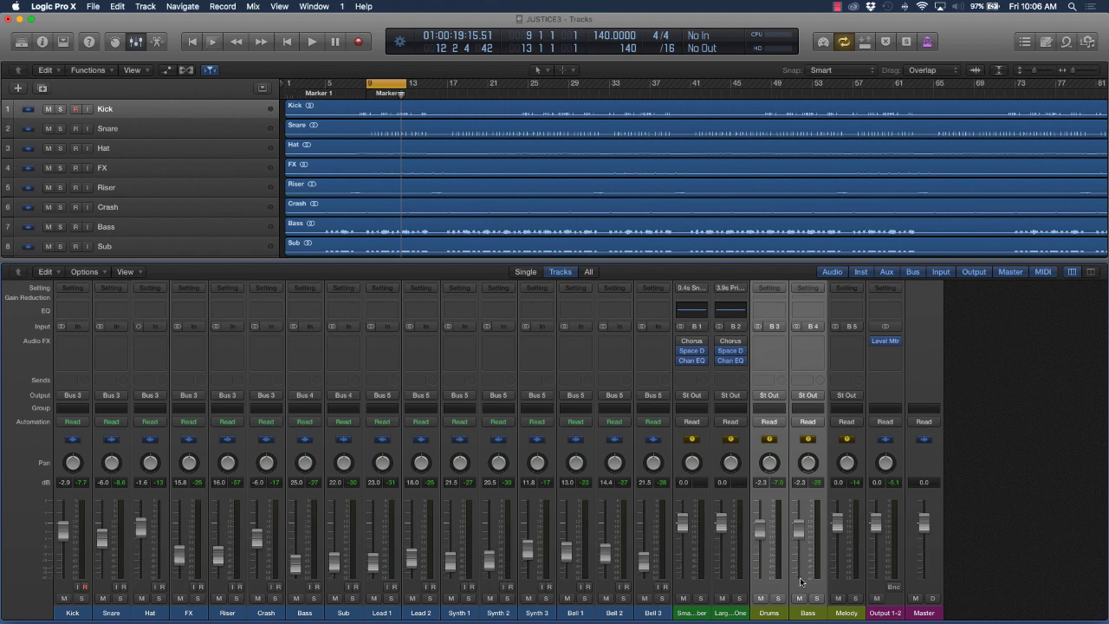
# Step: Select only the Bass strip and lower its fader to about -3.6 dB
pyautogui.click(801, 609)
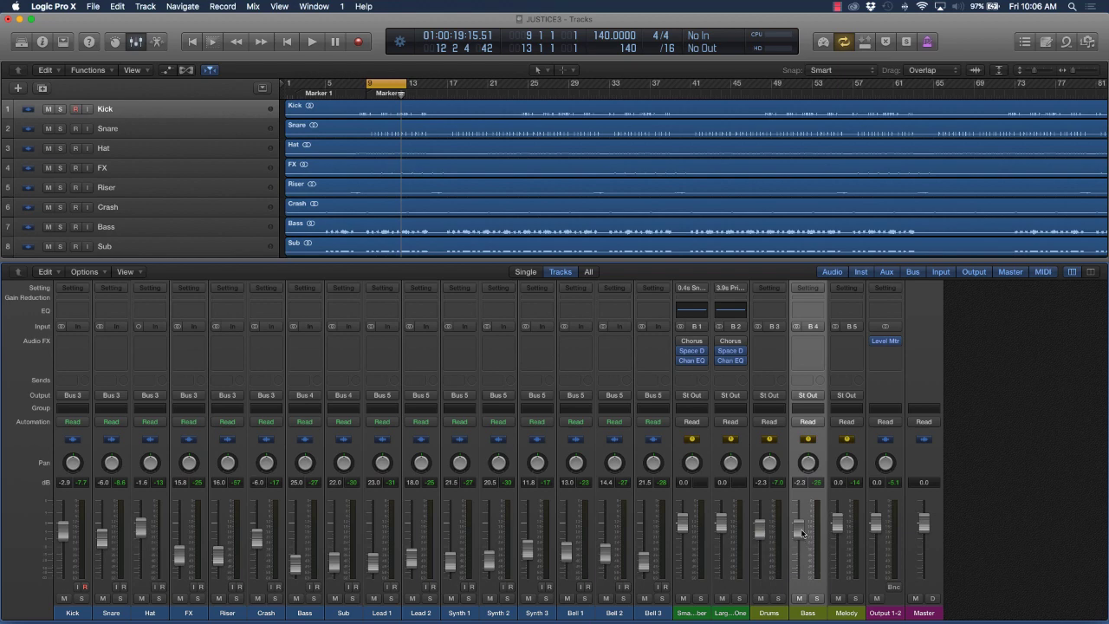
pyautogui.moveTo(802, 533); pyautogui.dragTo(802, 539)
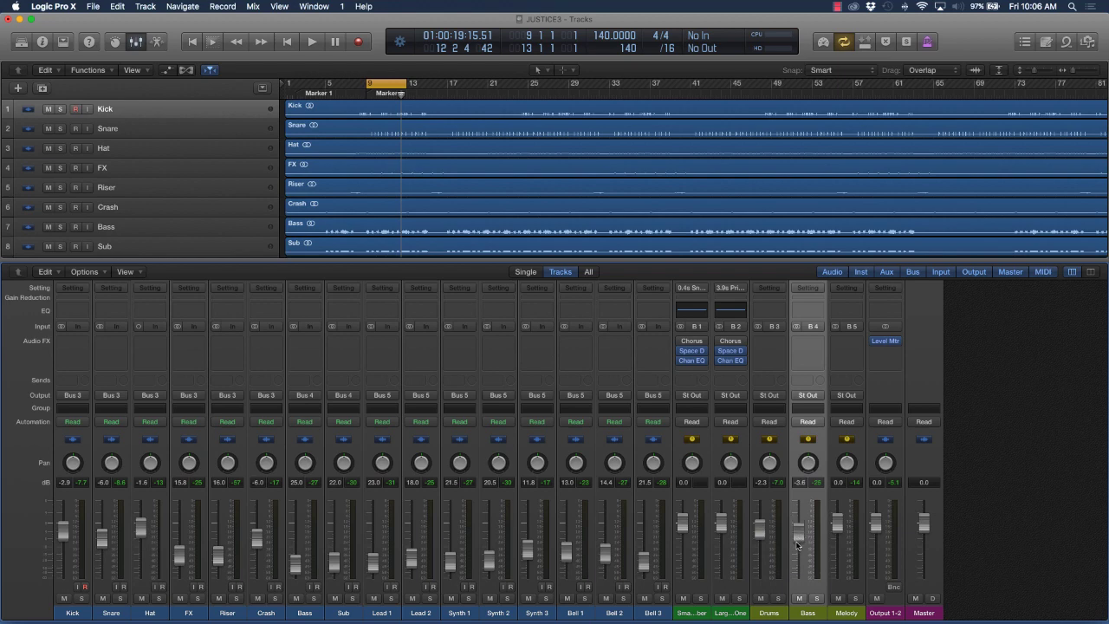